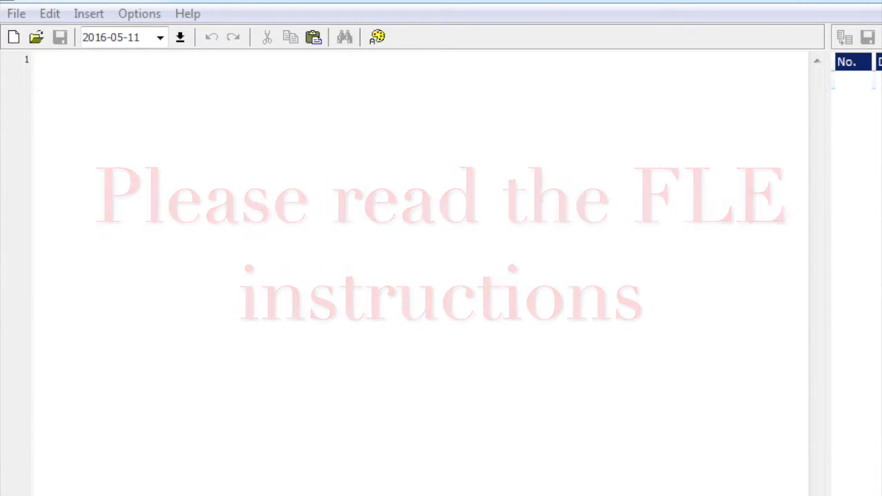
Type a trial 'date 2016-03-25' line by hand, then clear it from the log
type("date")
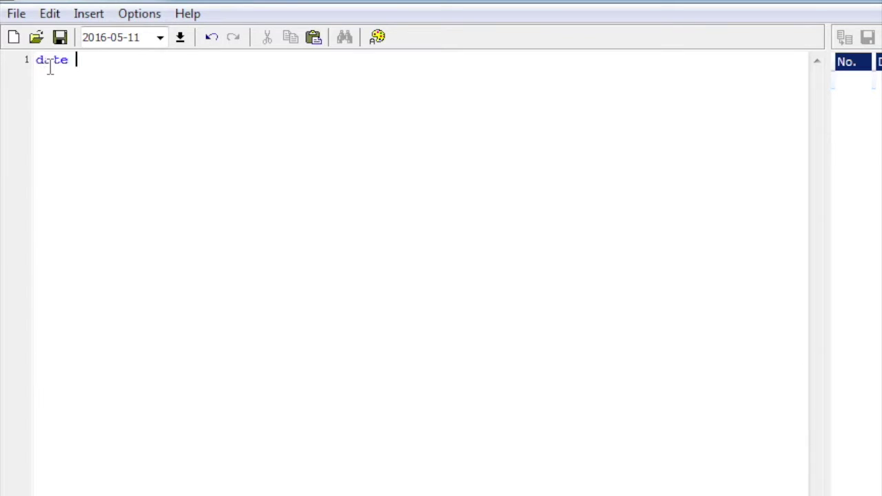
left_click_drag(76, 60, 37, 62)
type("DATE")
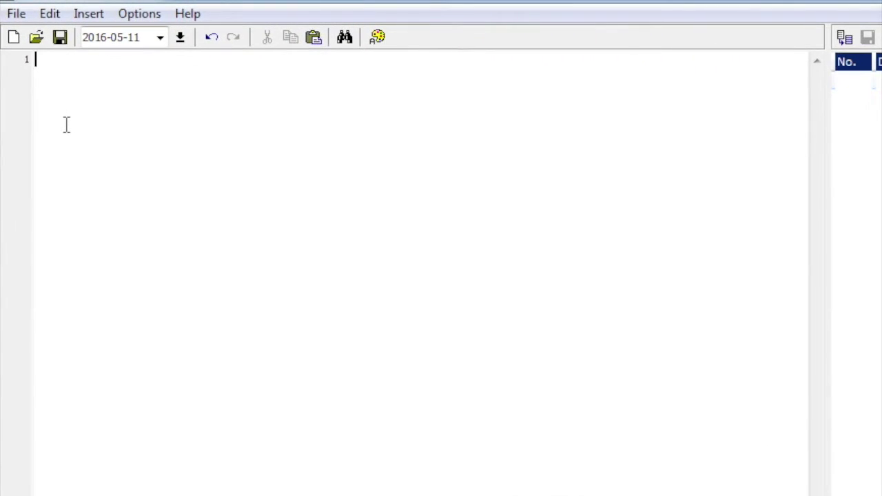
type("DATE")
type("2016-03-")
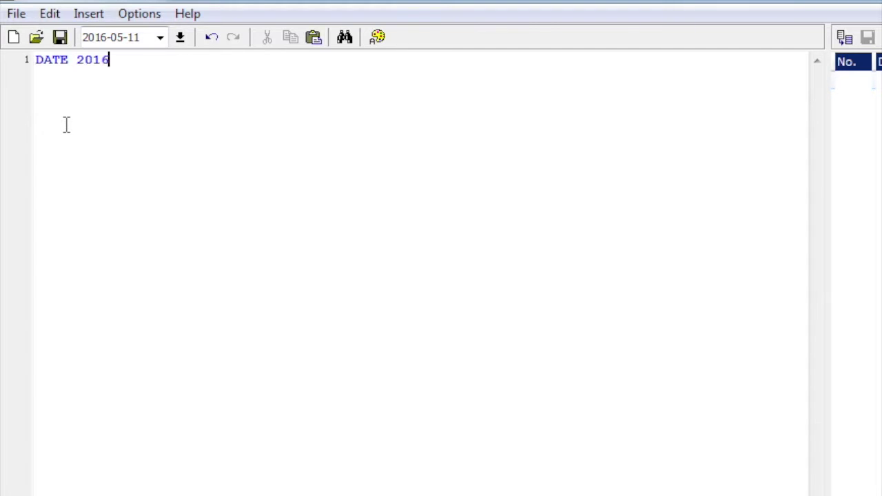
type("25")
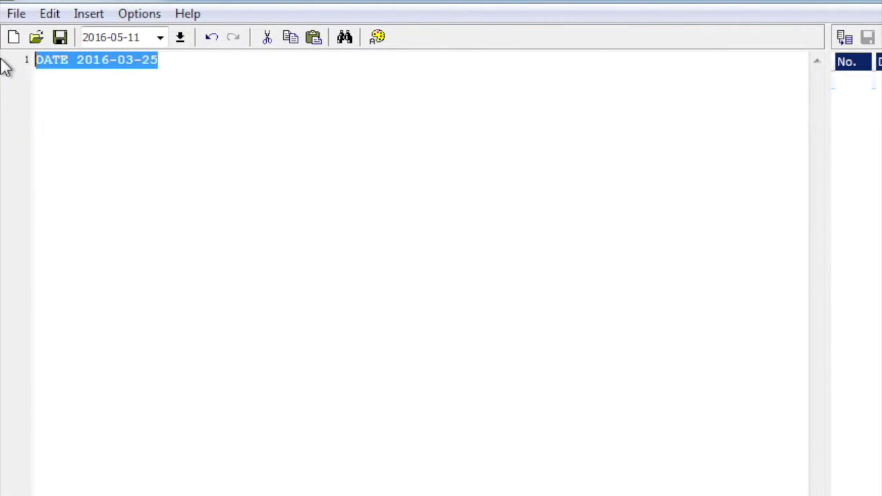
key("Delete")
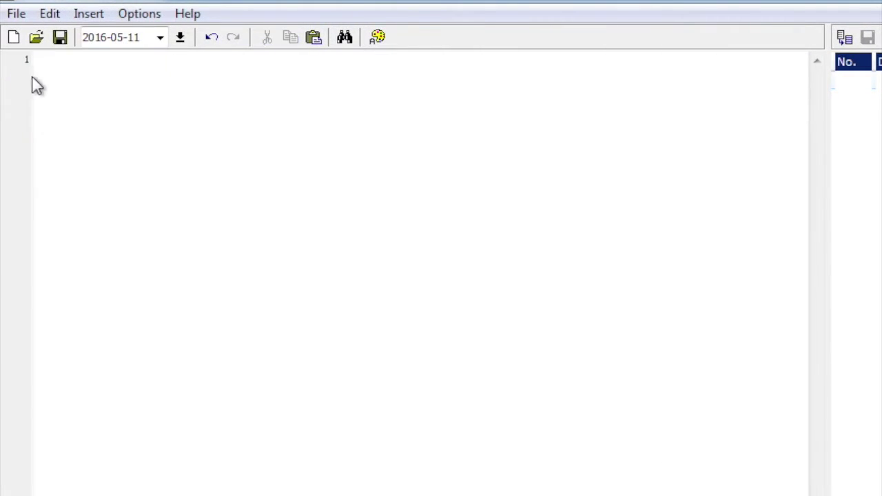
Pick 25 March 2016 in the calendar and insert it as line 1
left_click(160, 39)
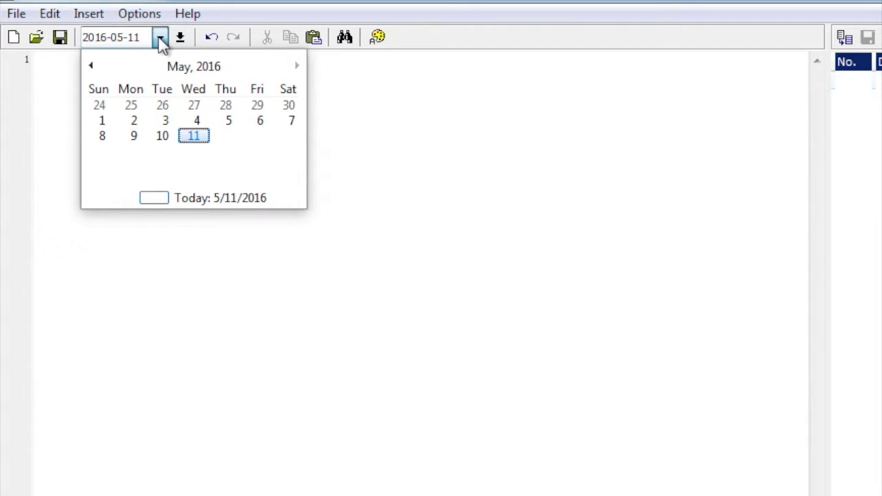
left_click(91, 65)
left_click(91, 65)
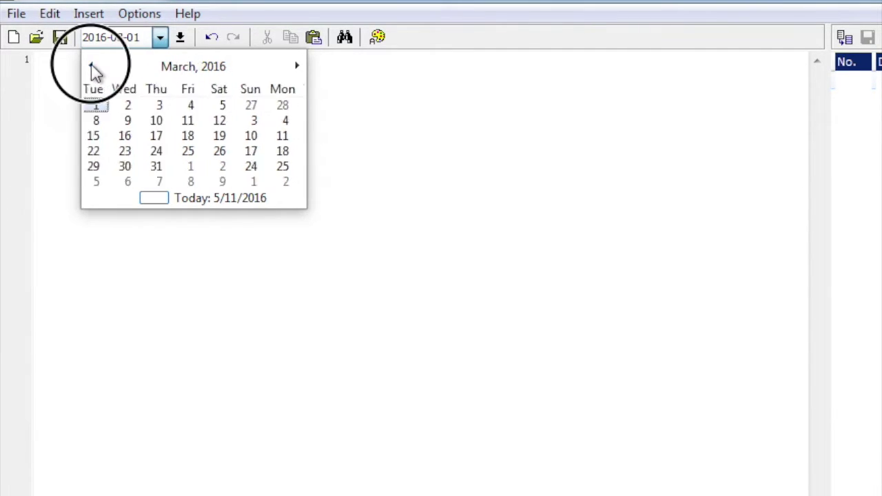
left_click(91, 65)
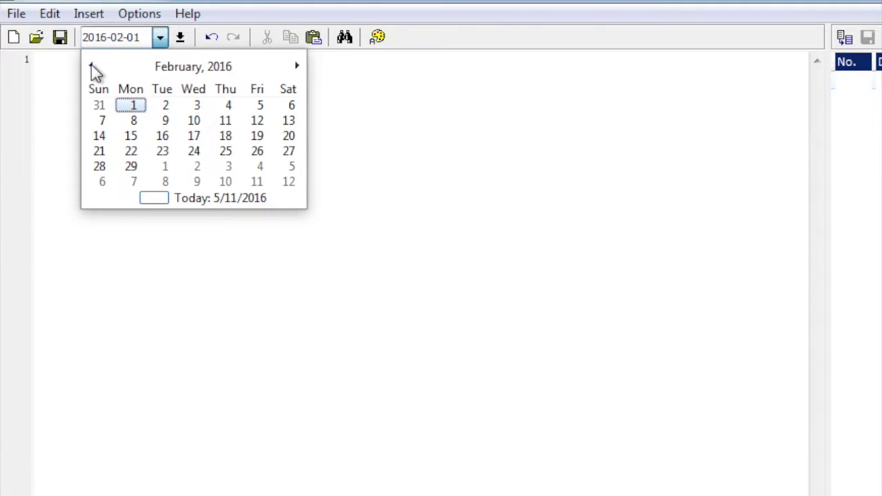
left_click(297, 66)
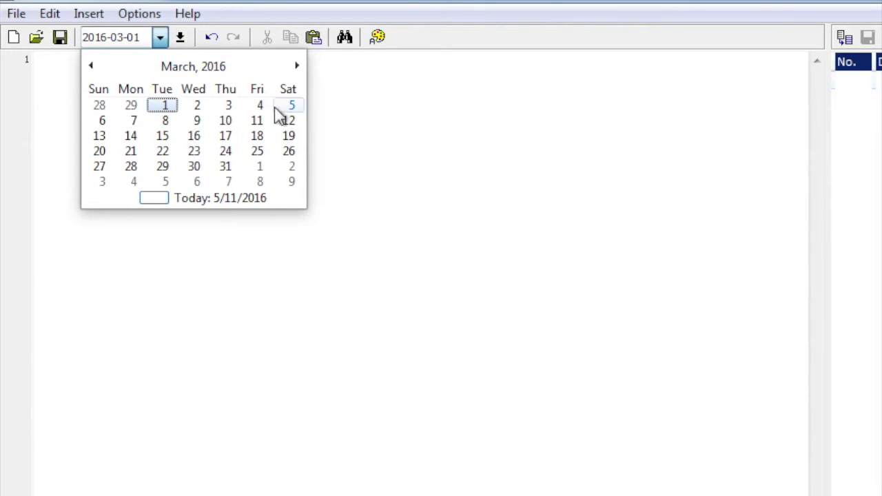
left_click(259, 151)
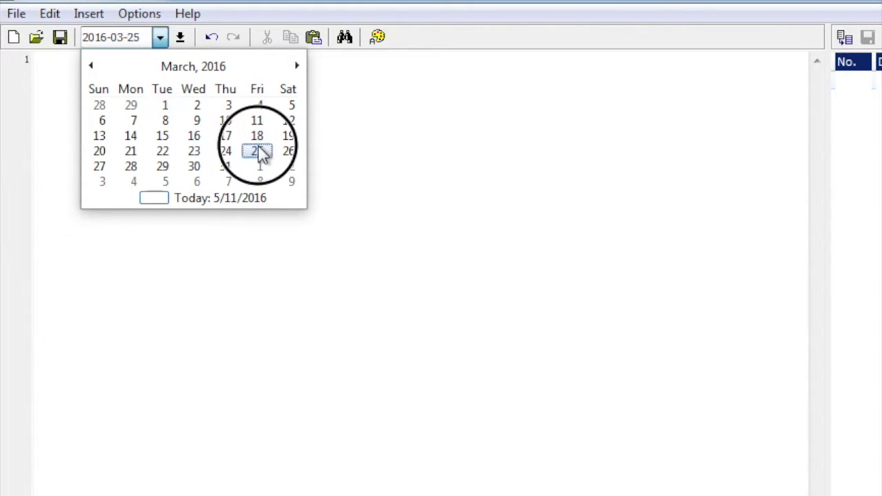
left_click(180, 38)
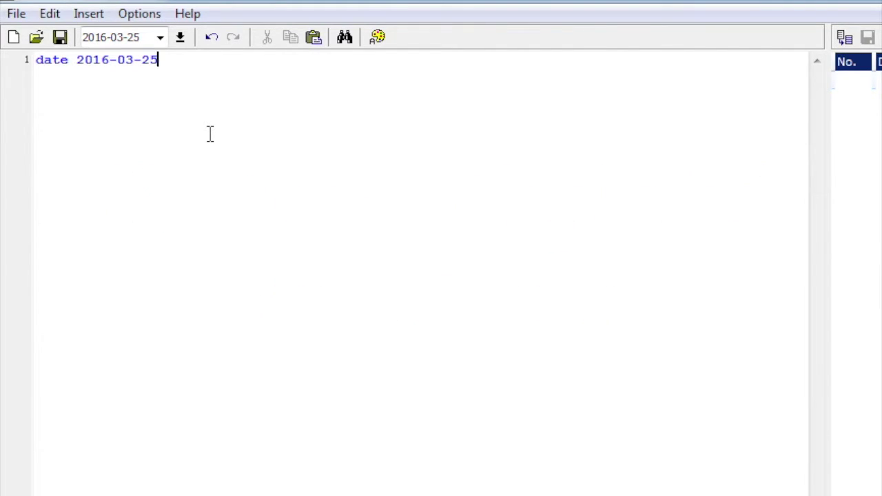
Start line 2 and try the band entries 160m, 80m and 40m
key("Return")
type("160m")
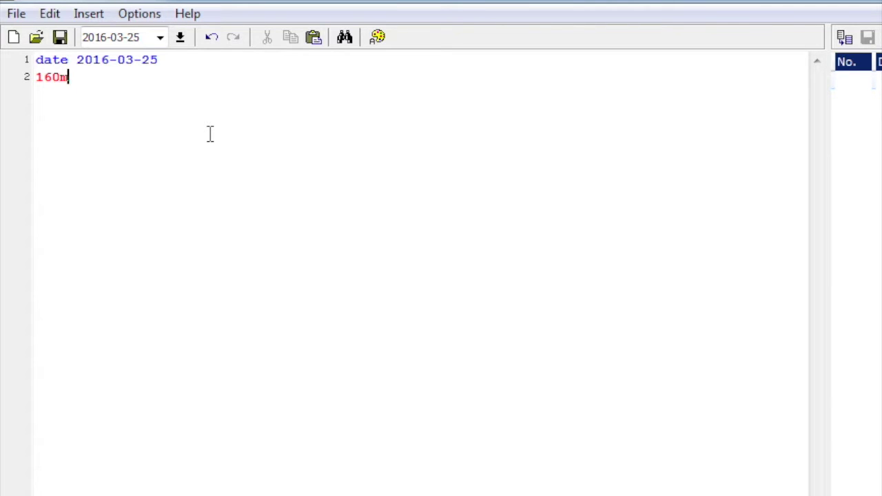
key("BackSpace")
key("BackSpace")
key("BackSpace")
key("BackSpace")
type("80m")
key("BackSpace")
key("BackSpace")
key("BackSpace")
type("40m")
Try a 7.130 MHz frequency, then settle on '40m ssb' for line 2
key("BackSpace")
type("7.mhz")
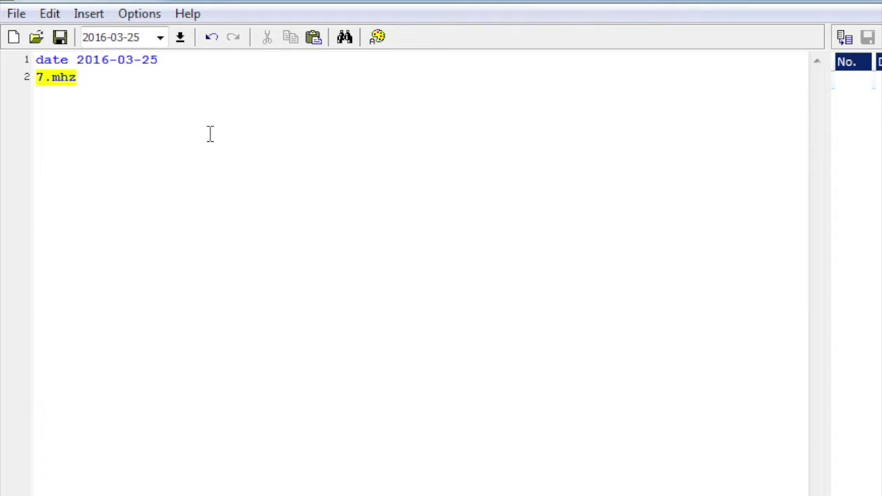
key("BackSpace")
key("BackSpace")
key("BackSpace")
key("BackSpace")
key("BackSpace")
key("BackSpace")
type("7")
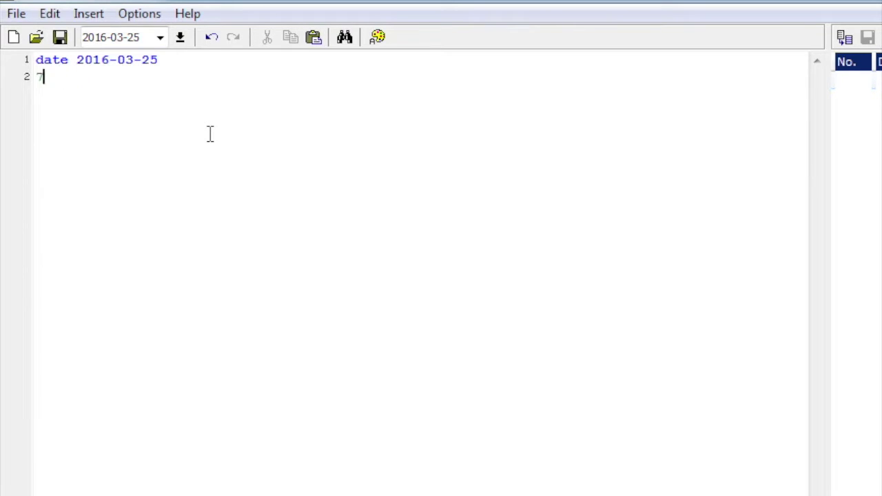
type(".130")
key("BackSpace")
key("BackSpace")
key("BackSpace")
key("BackSpace")
key("BackSpace")
key("BackSpace")
type("40m ssb")
key("Return")
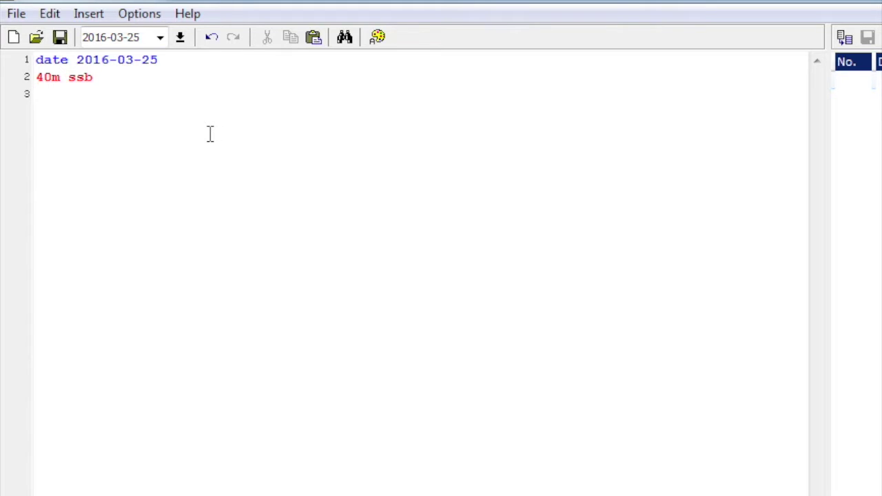
Enter '0540 VK5HSX/p' on line 3, fixing callsign typos, and begin line 4 with '5'
type("0540")
type("VK5")
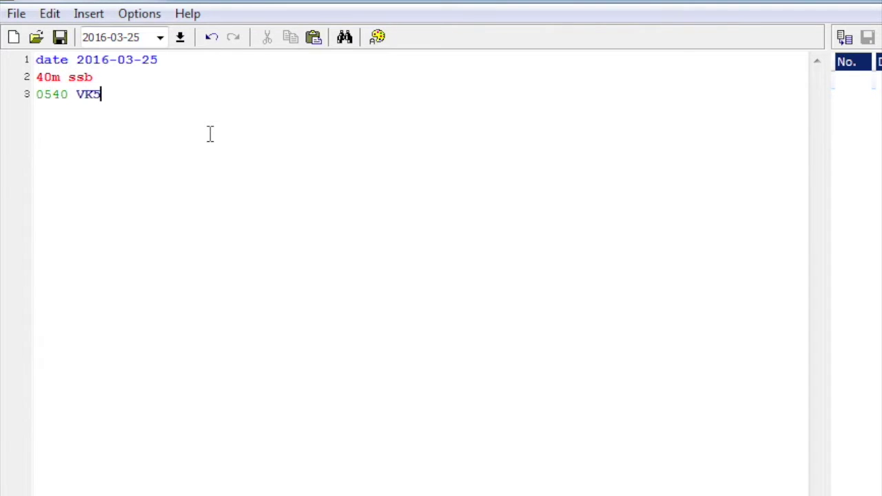
type("HSX/p")
key("BackSpace")
type("3")
key("BackSpace")
type("p3")
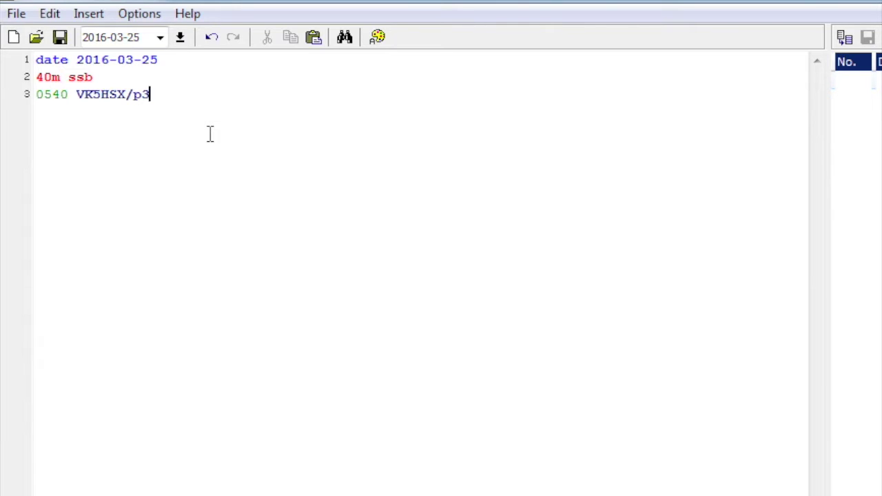
key("BackSpace")
key("BackSpace")
key("BackSpace")
key("Return")
type("5")
Append 'WWFF VKFF-0890' to line 3 and highlight WWFF and the park reference
type("WWFF")
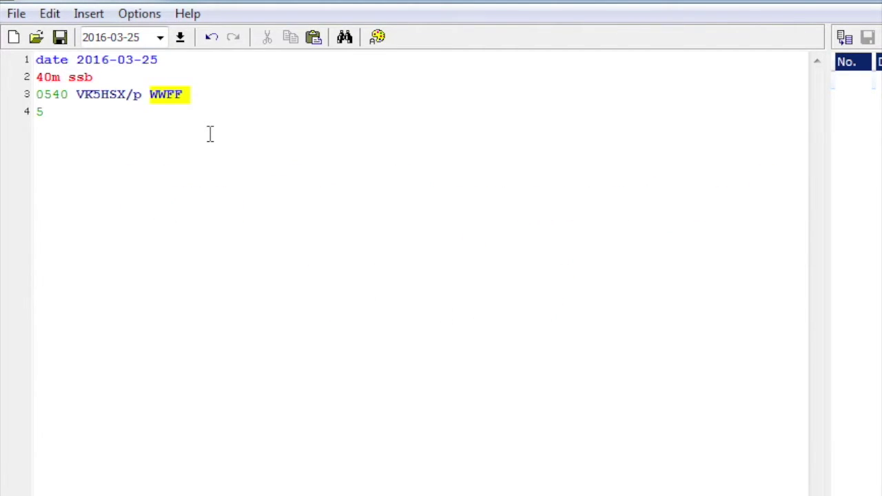
type(" VKFF")
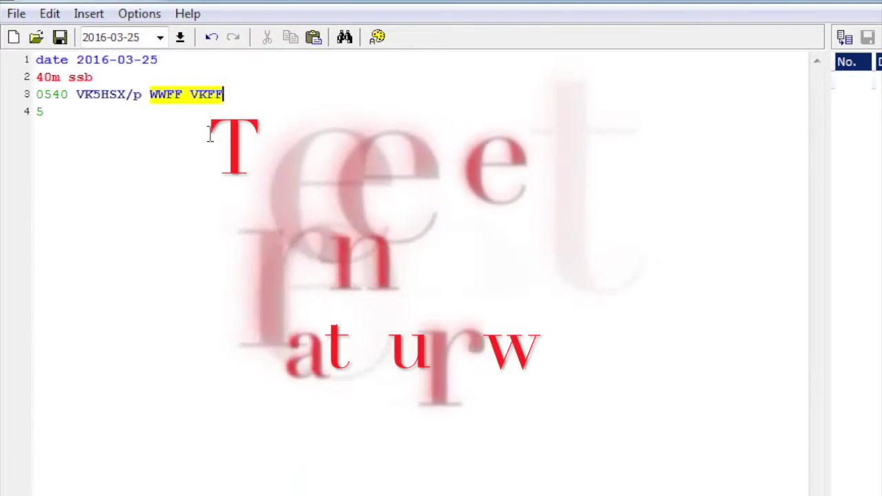
type("-")
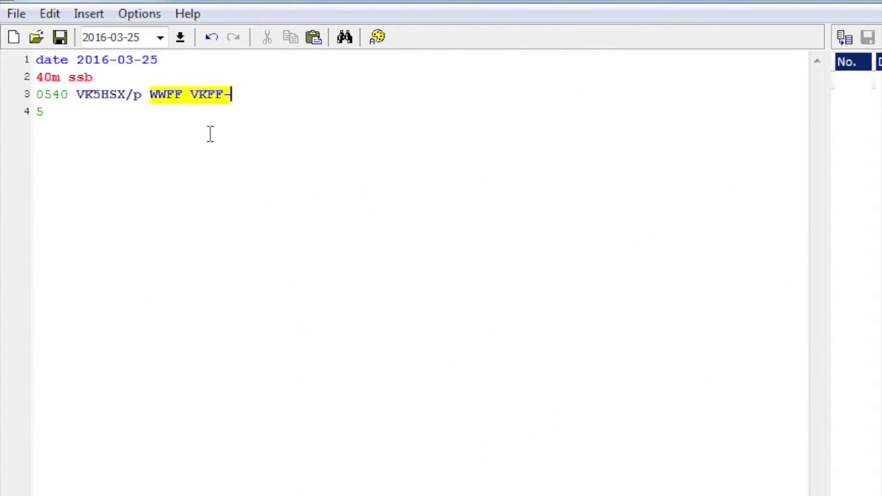
type("0890")
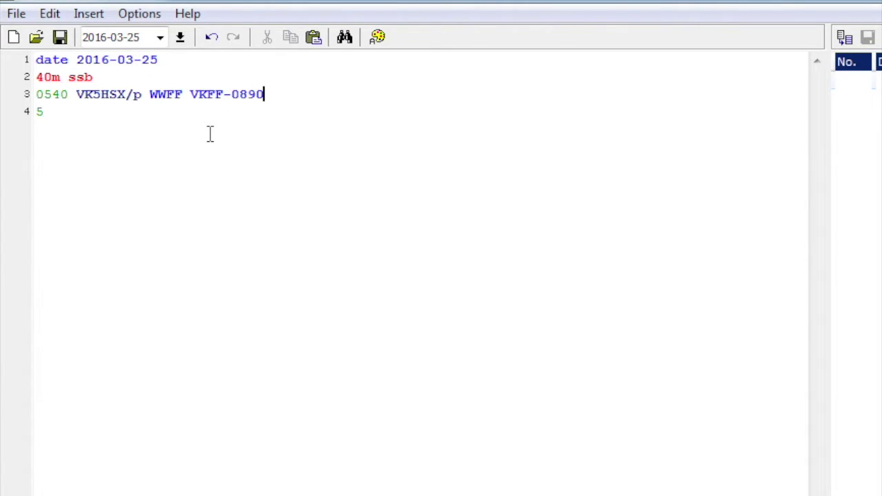
left_click(152, 93)
left_click_drag(157, 91, 266, 95)
left_click(185, 94)
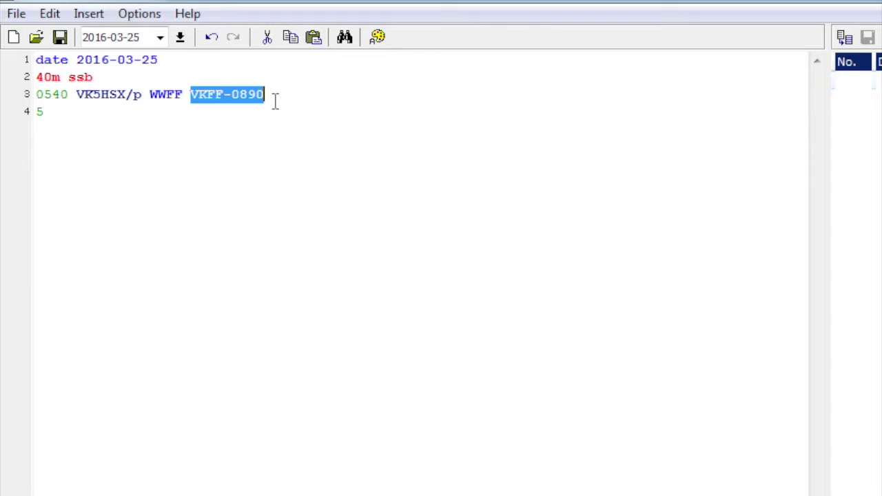
left_click(275, 99)
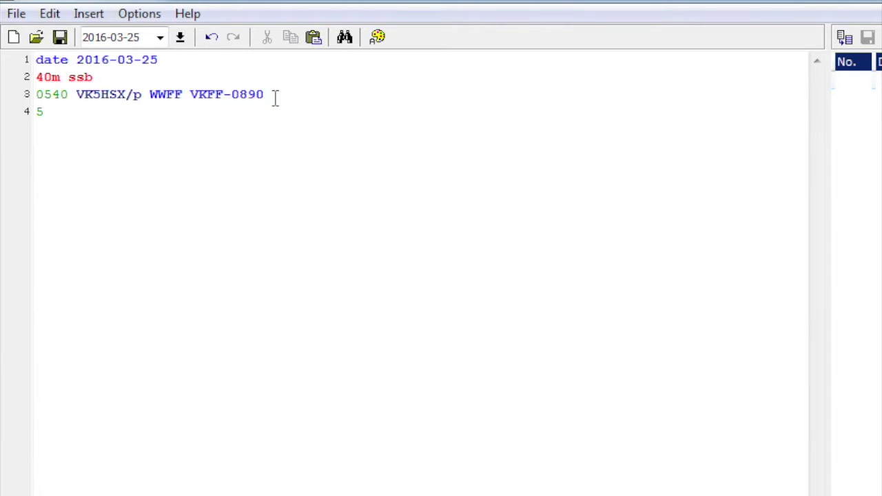
key("ctrl+z")
key("Return")
type("42 VK3PMG")
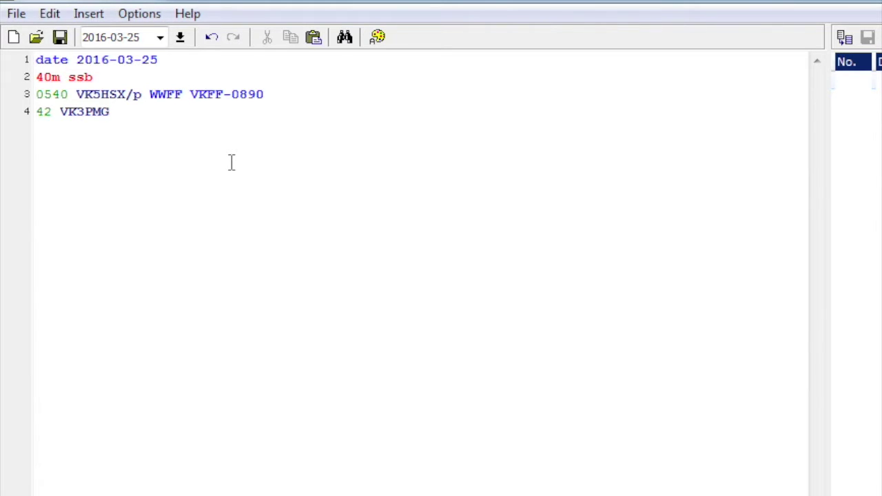
key("Return")
type("45")
type("VK5TR")
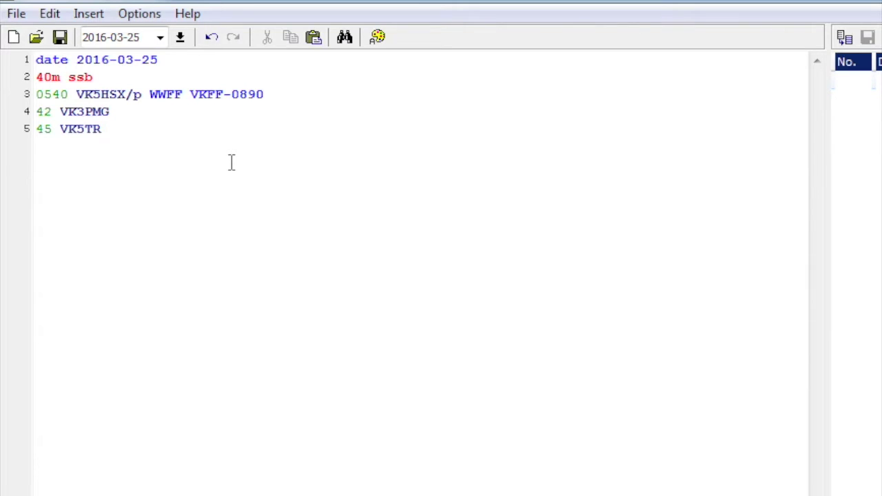
key("Return")
type("46")
type("VK5FANA")
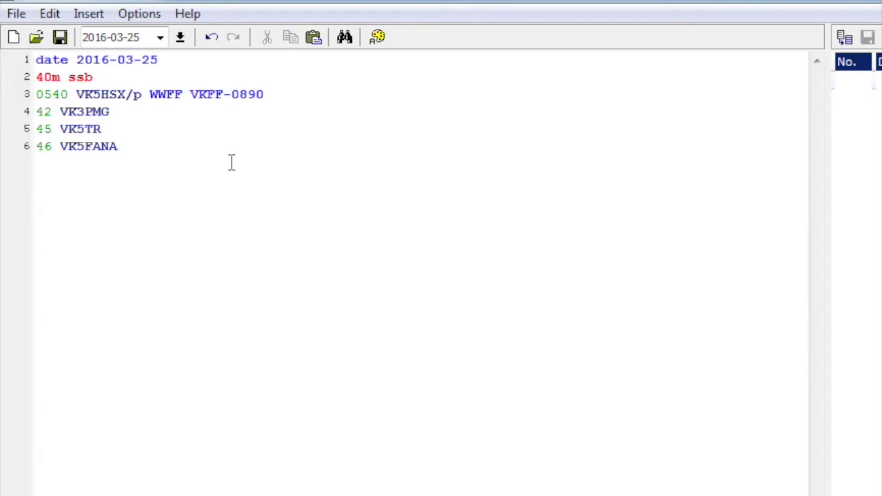
key("Return")
type("48 VK4RF")
key("Return")
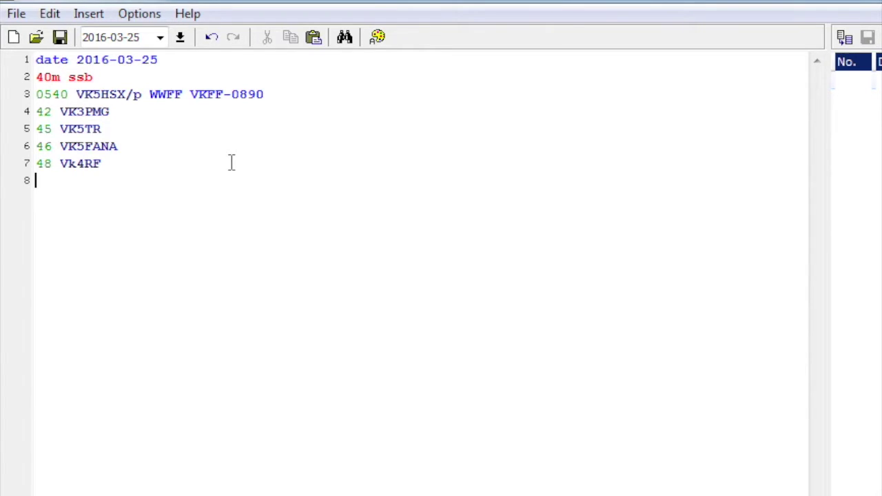
type("48 VK4HA")
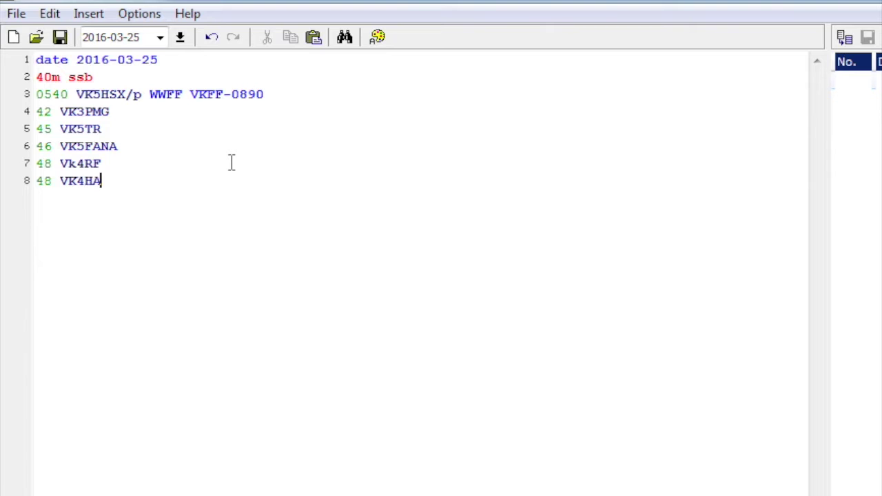
key("Return")
type("49")
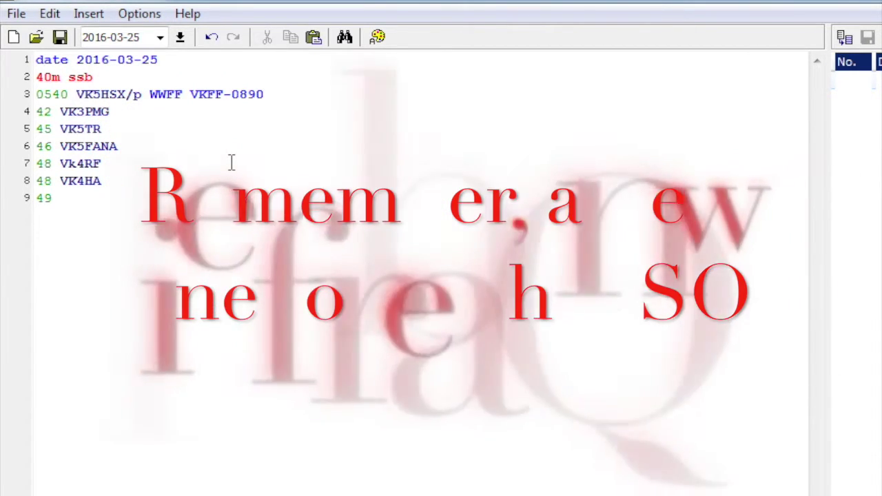
type(" VK3PF")
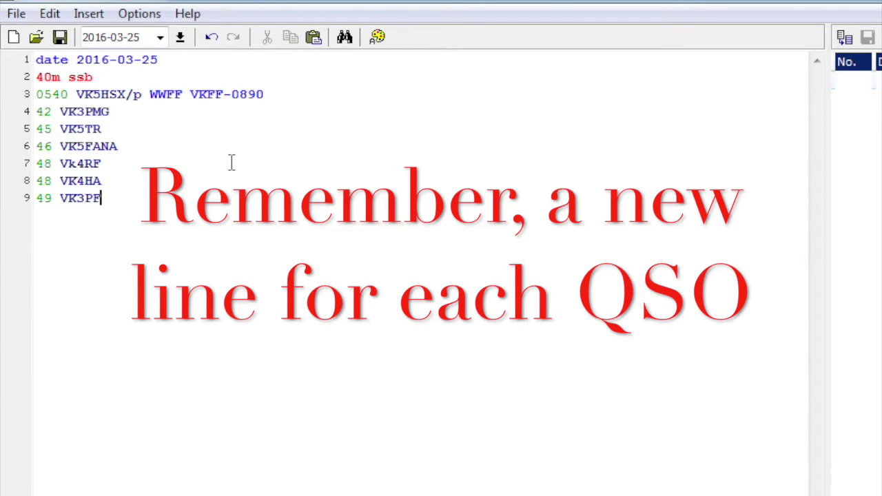
key("Return")
type("5")
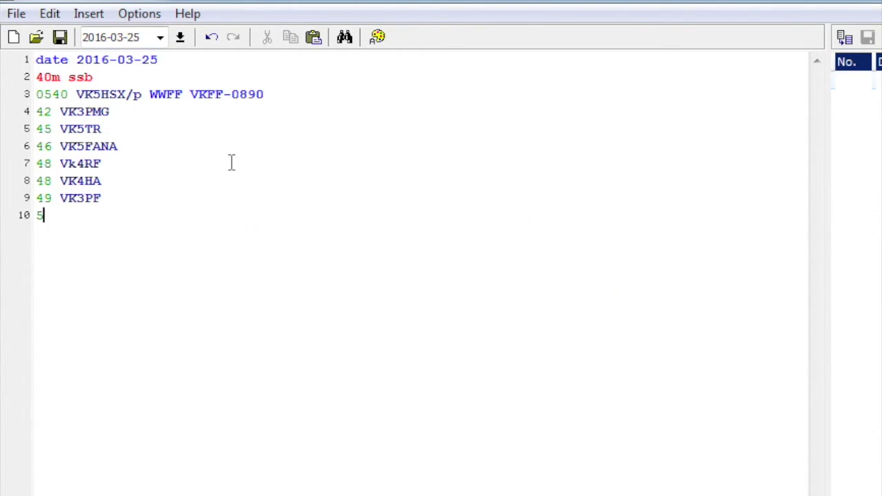
type("0 VK3SQ")
key("Return")
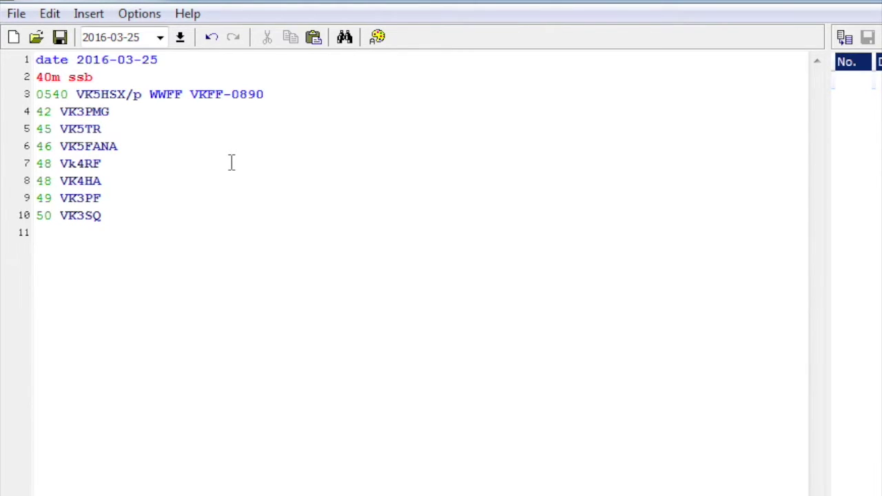
type("51 VK5ZGY")
key("Return")
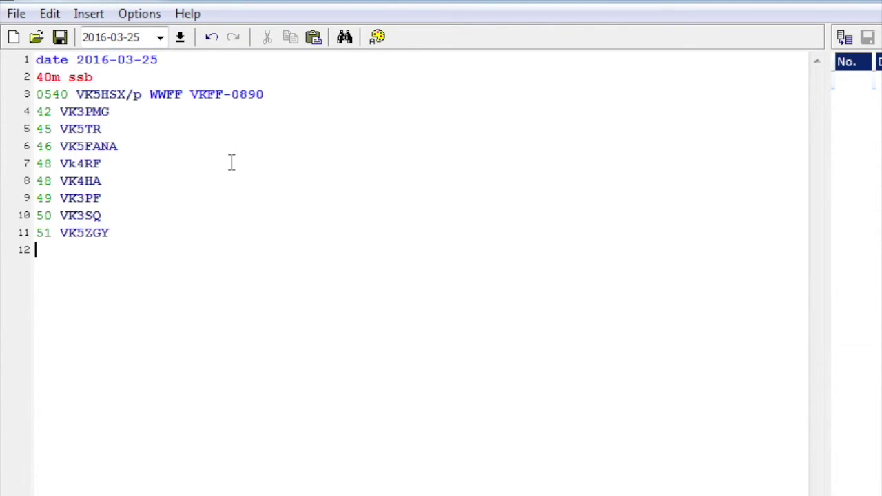
type("52 VK5JK")
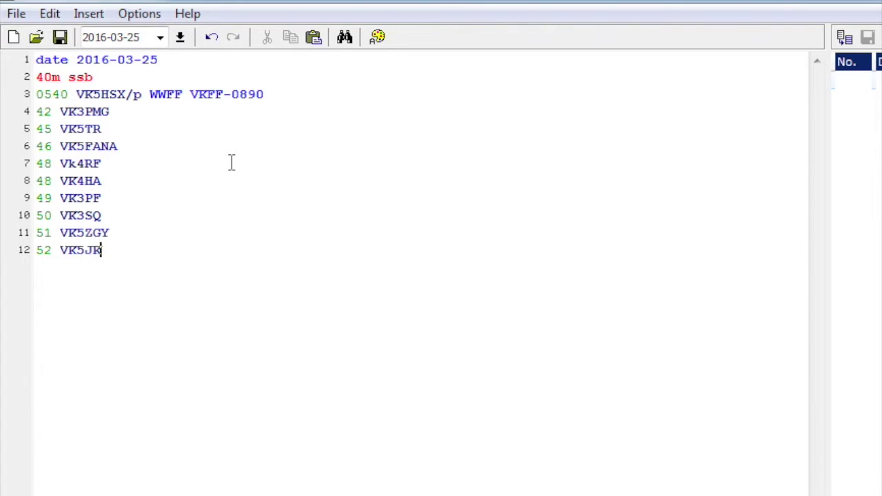
key("Return")
type("53 VK5KBB")
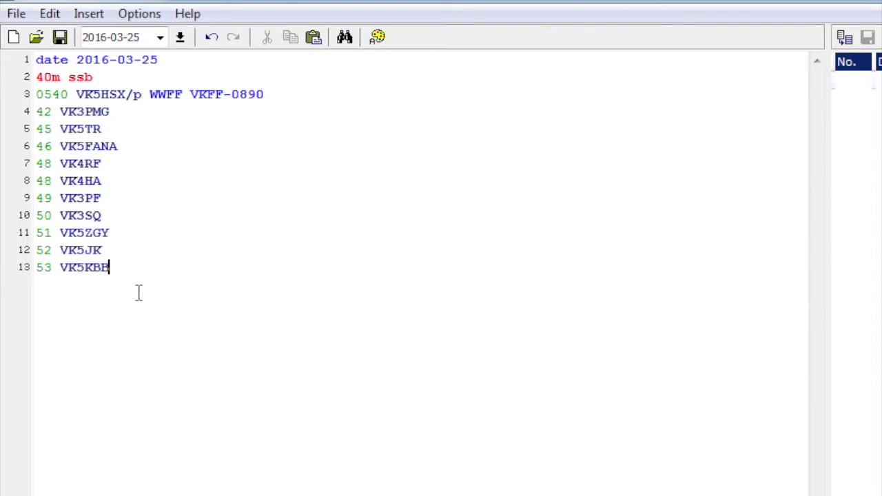
key("Return")
type("55 VK3ZPF")
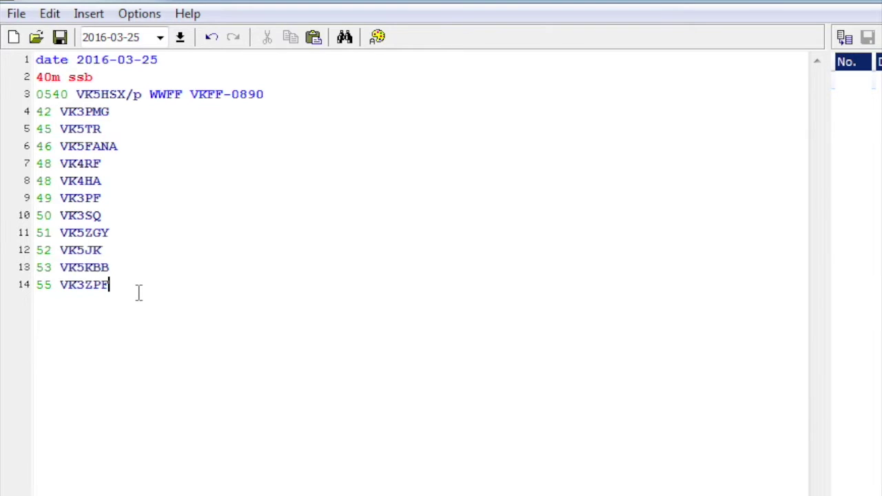
key("Return")
type("2m")
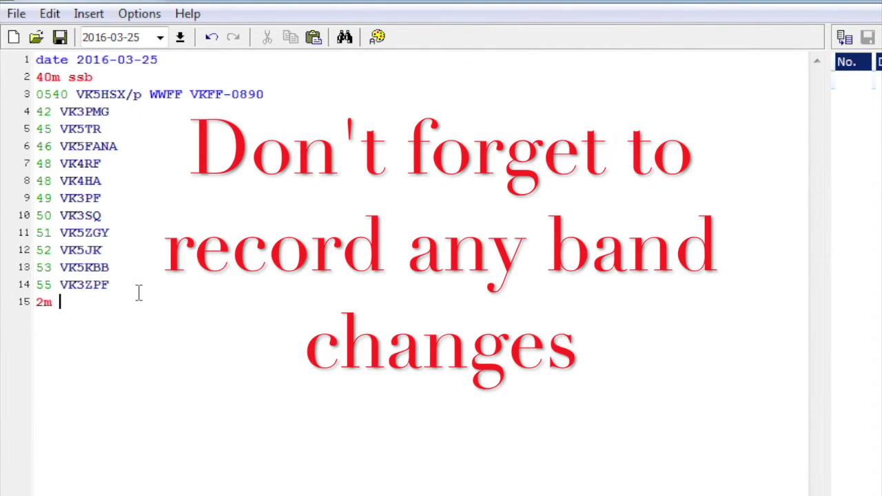
key("BackSpace")
key("BackSpace")
type("2m sSB")
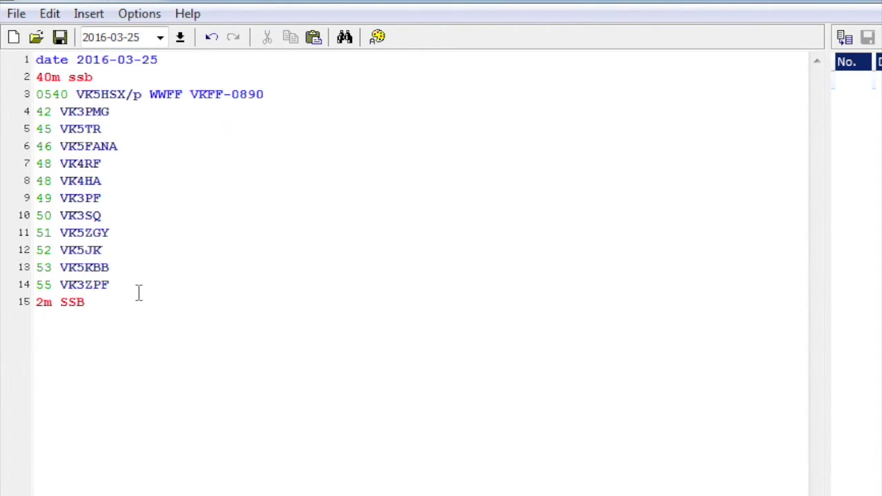
key("Return")
type("0603")
type("VK5GY/p")
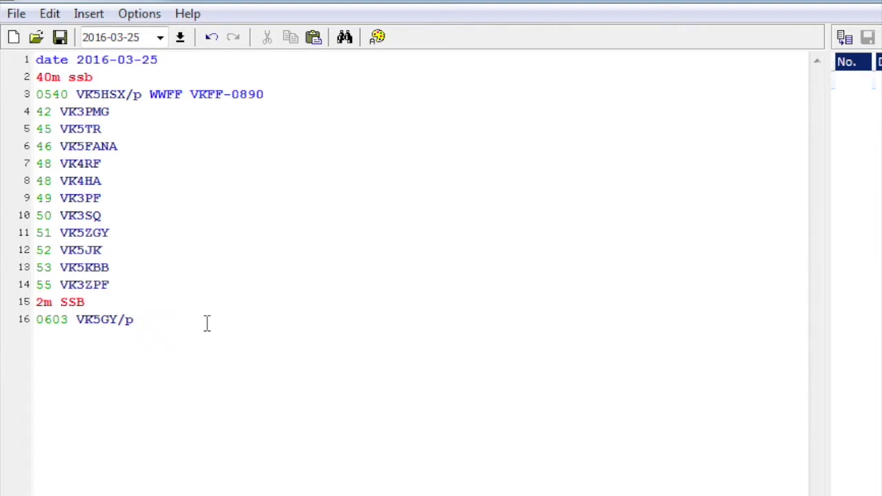
type("WWFF ")
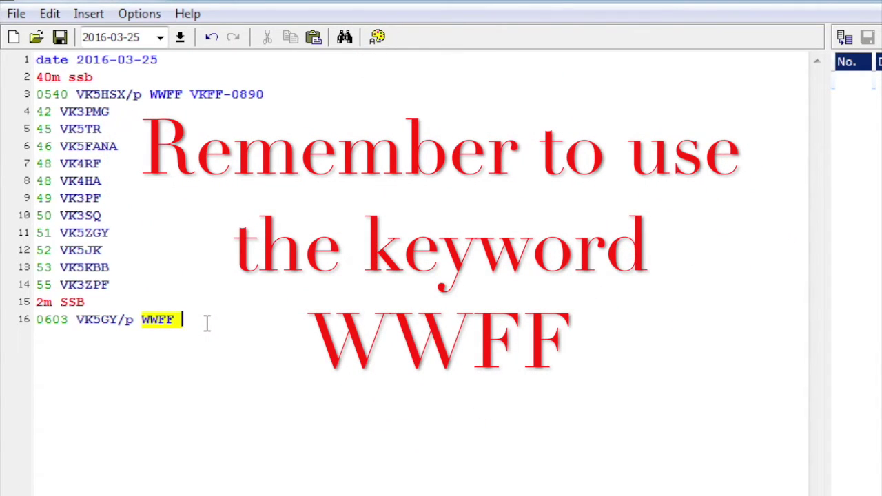
type("VKFF")
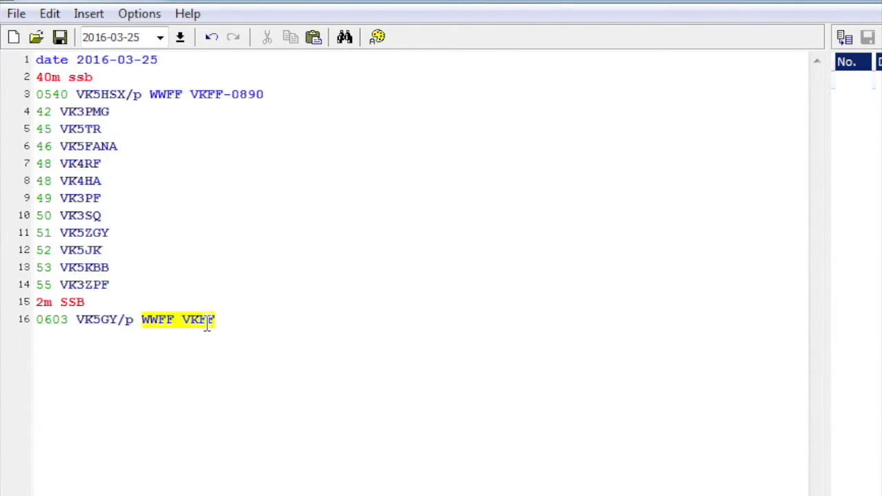
type("-0873")
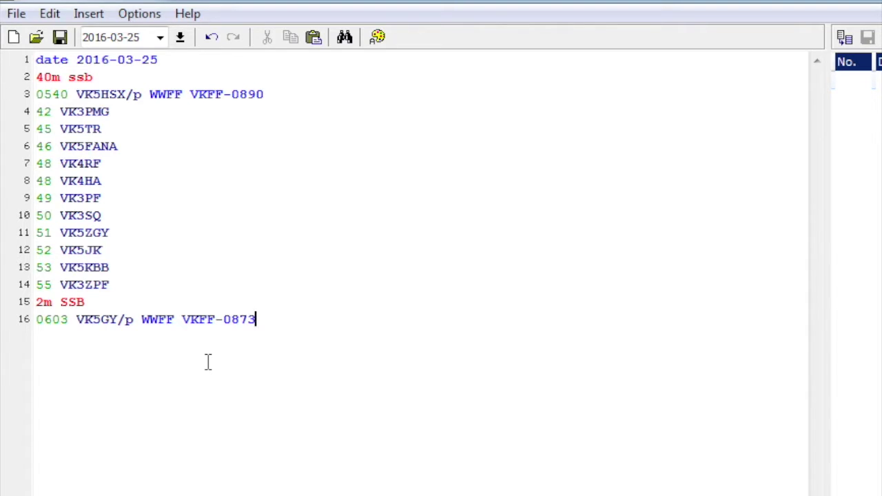
key("Return")
type("12 VK5KC")
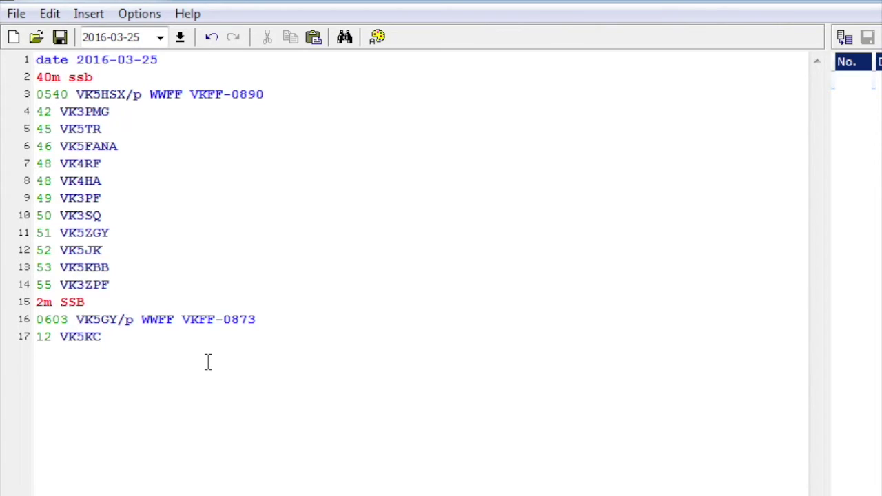
key("Return")
type("17")
type(" VK")
type("5AR")
type("KK")
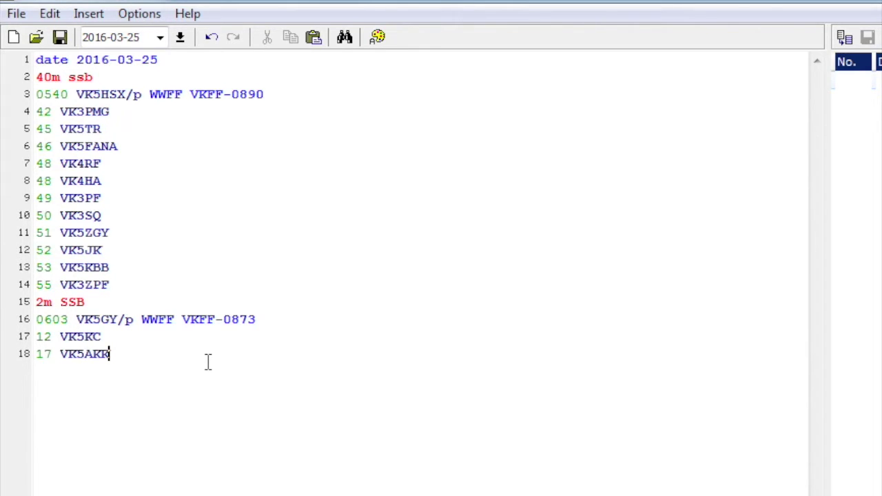
key("Return")
type("40m SSB")
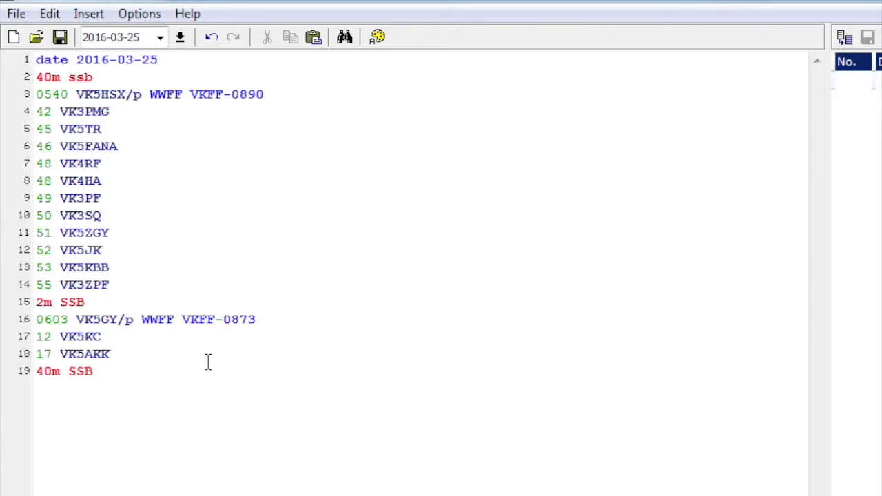
key("Return")
type("0626 V")
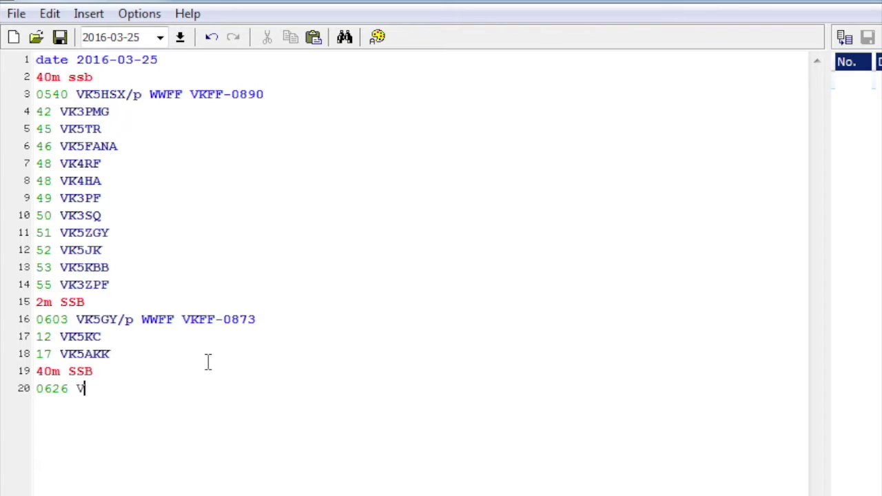
type("K5FMID")
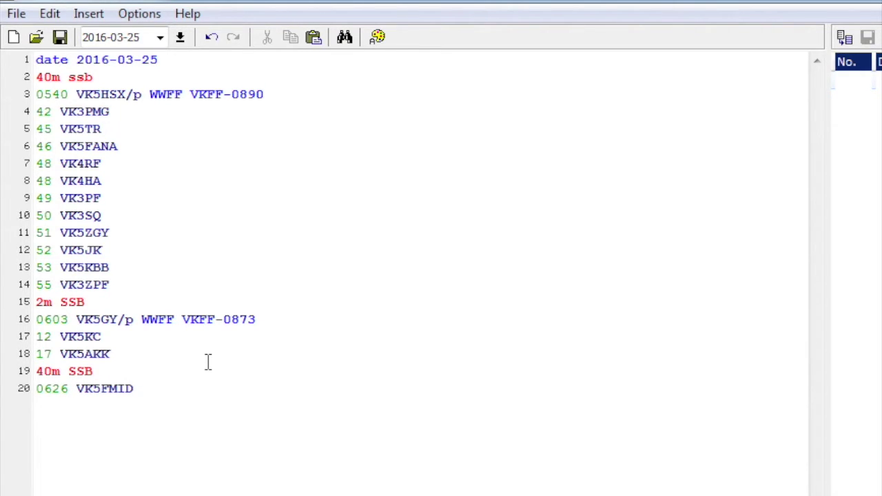
key("Return")
type("29 VK3MCK")
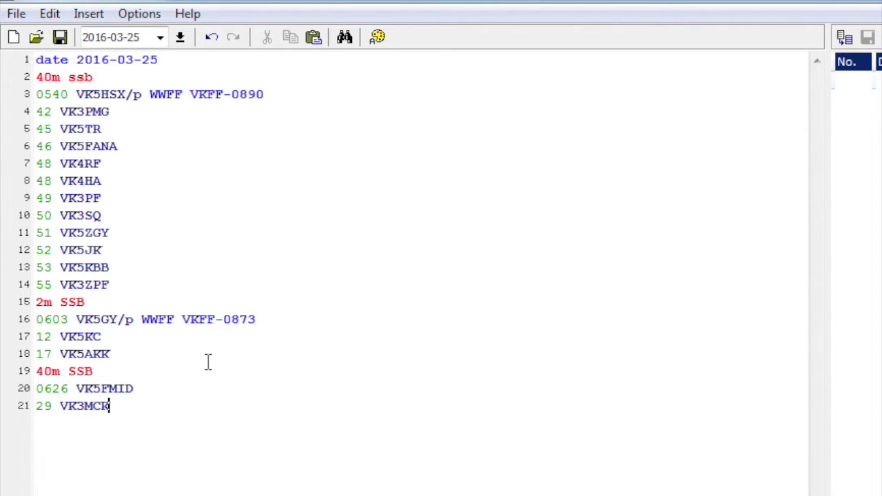
key("Return")
type("31 VK5FVSV")
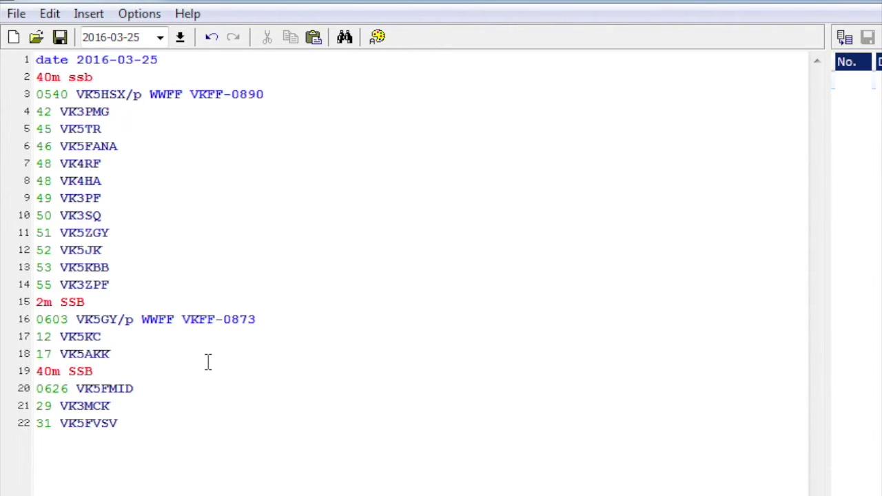
key("Return")
type("33 VK5PL/p")
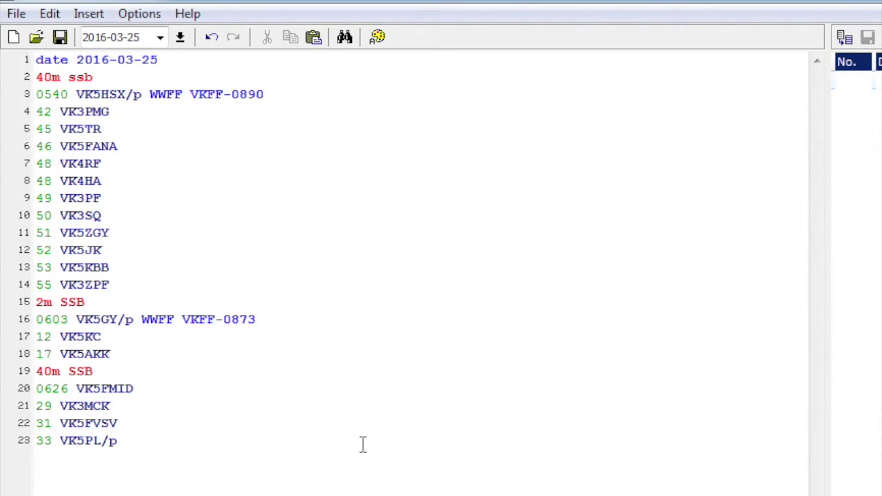
type("WWFF ")
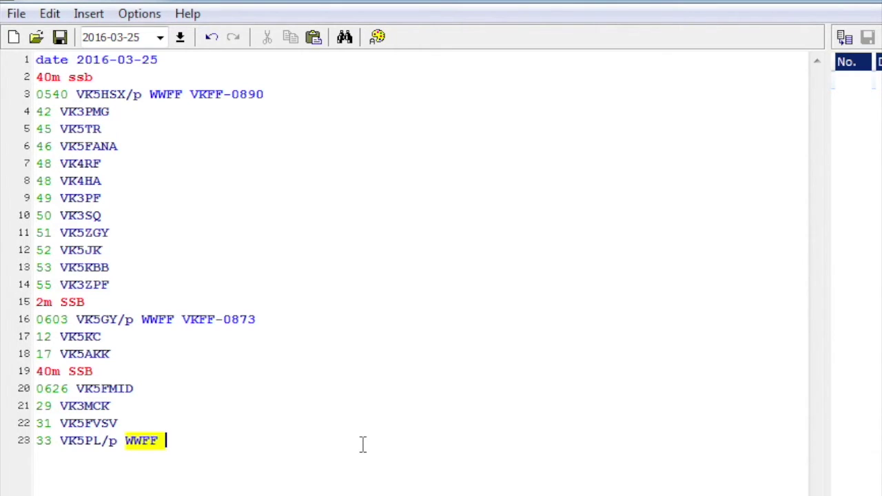
type("VKFF-")
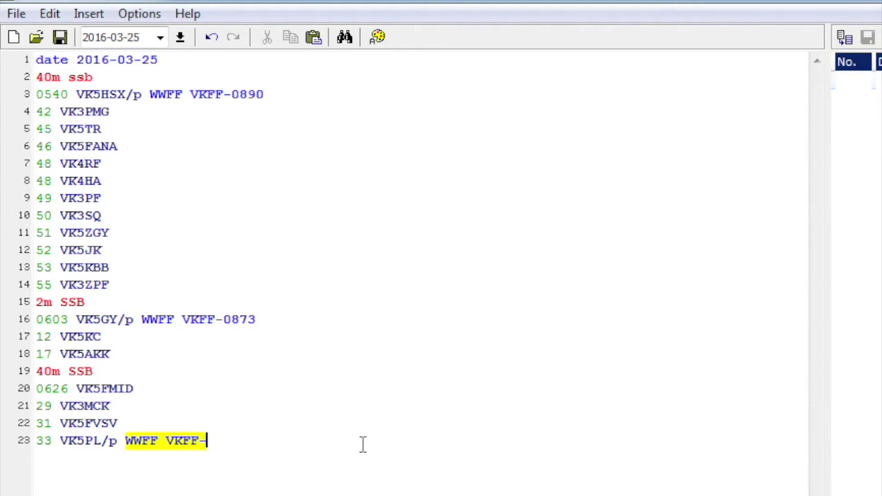
type("0889")
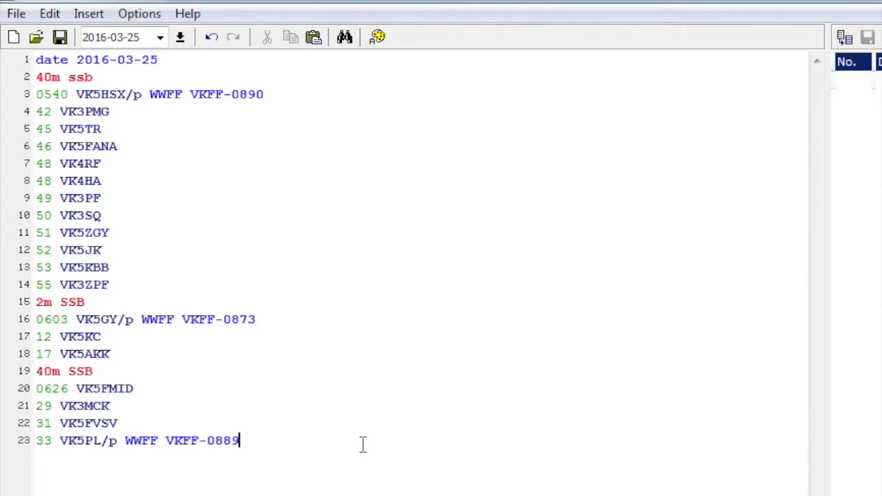
key("Return")
type("34 VK5DK")
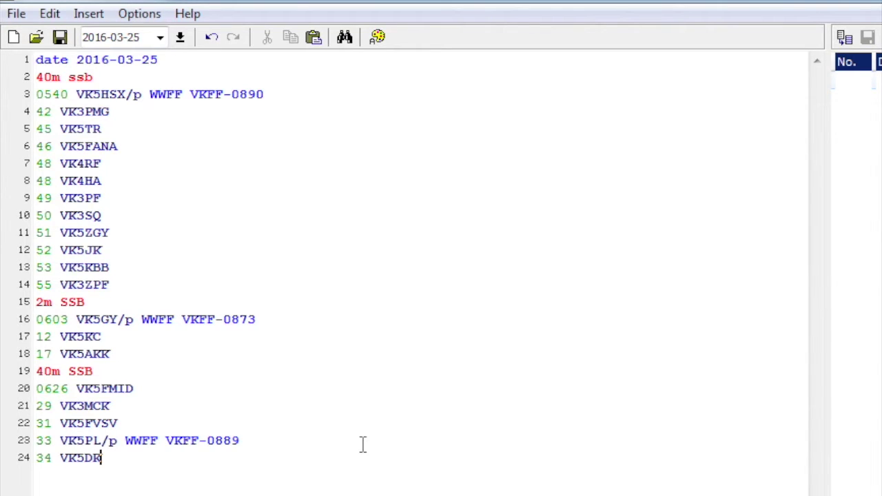
key("Return")
type("36 VK3FADM")
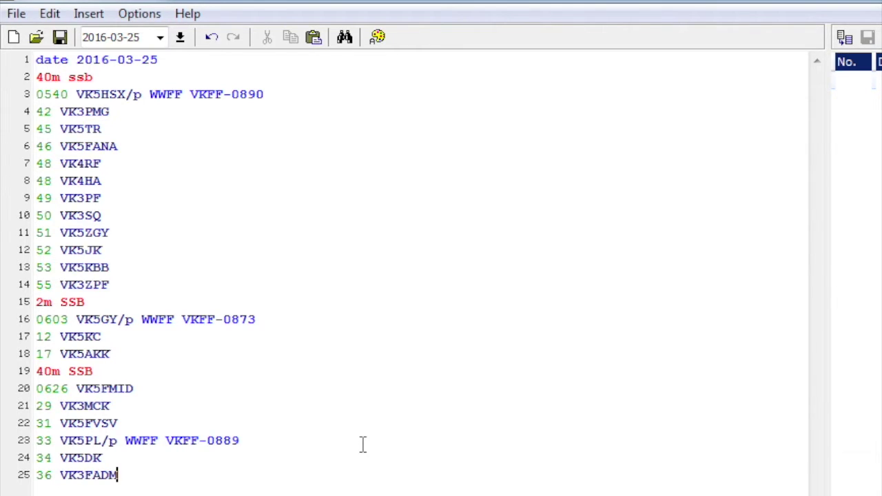
key("Return")
type("38 VK5GY/")
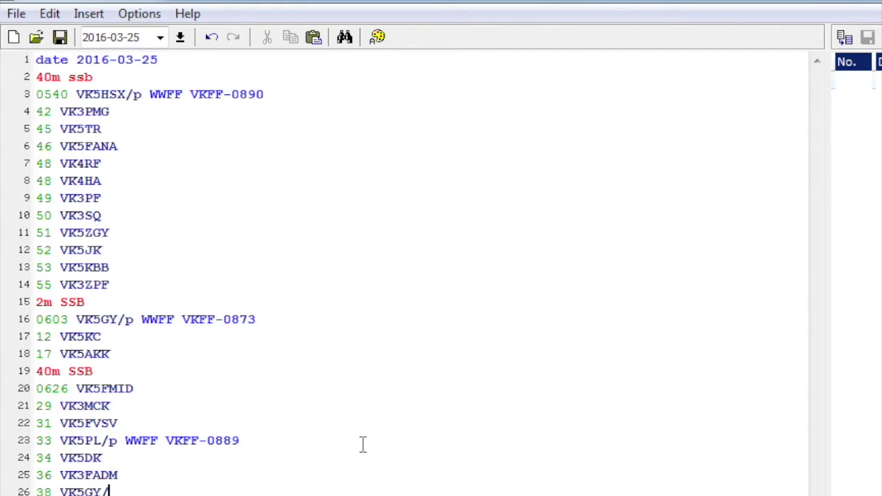
type("p WWFF ")
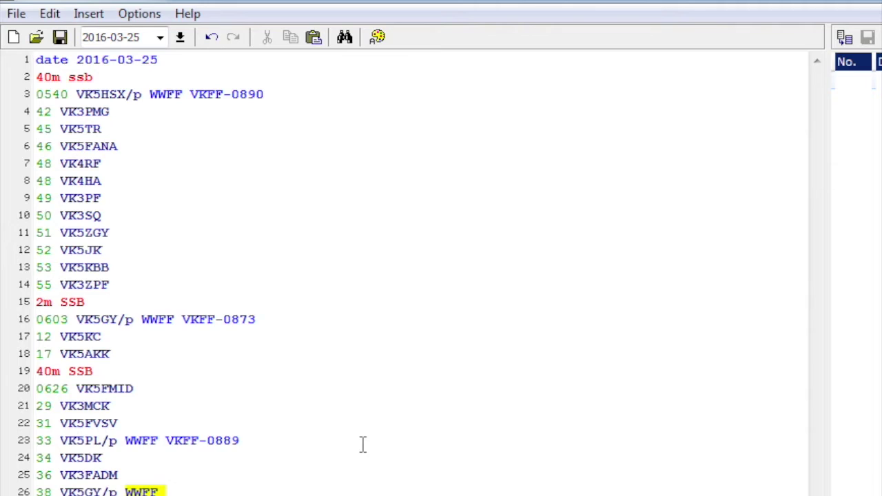
type("VKFF-0")
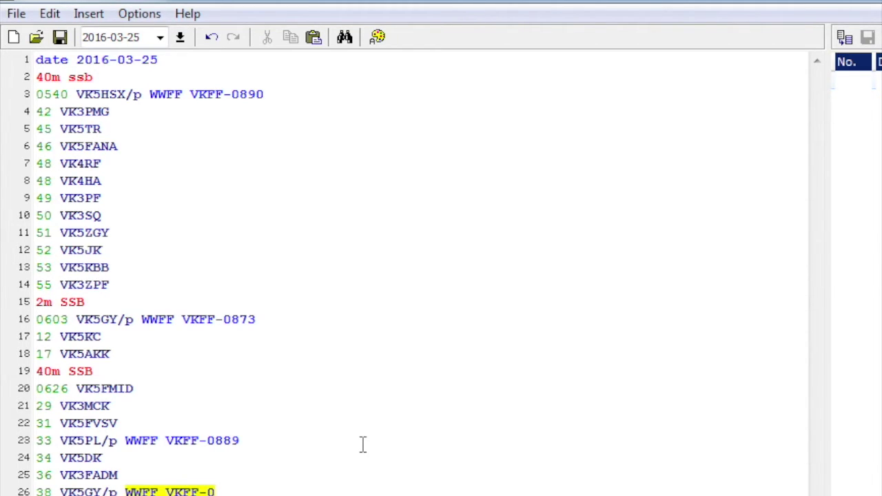
type("873")
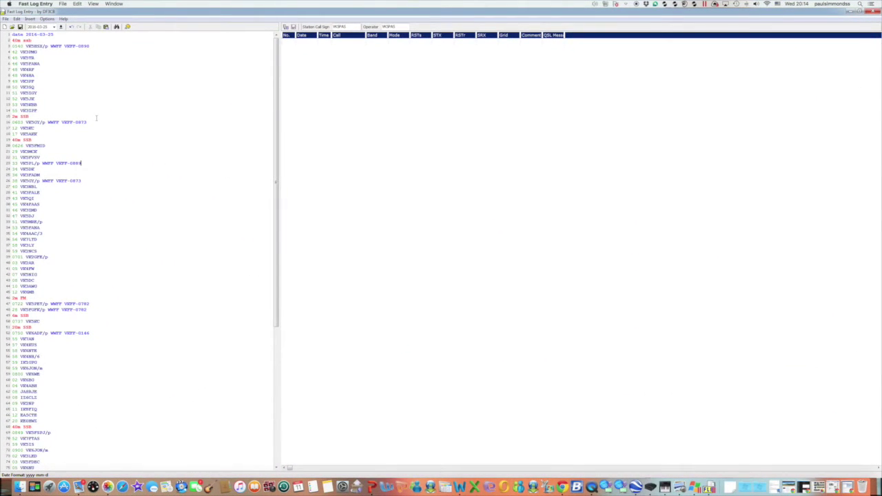
Open Edit WWFF Reference from the Options menu
left_click(51, 19)
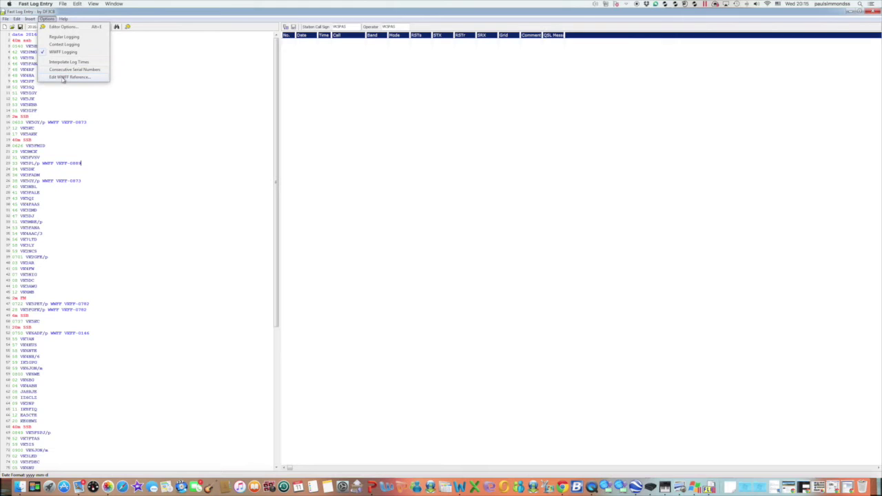
left_click(63, 78)
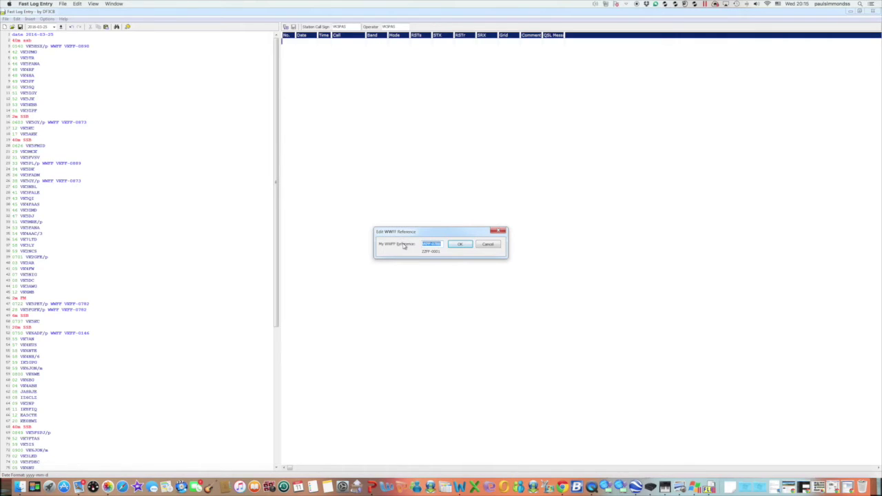
Replace my WWFF reference with VKFF-0788 and confirm it
type("VK")
type("FF-078")
left_click_drag(441, 244, 414, 248)
type("VKFF-078")
key("Home")
left_click(461, 246)
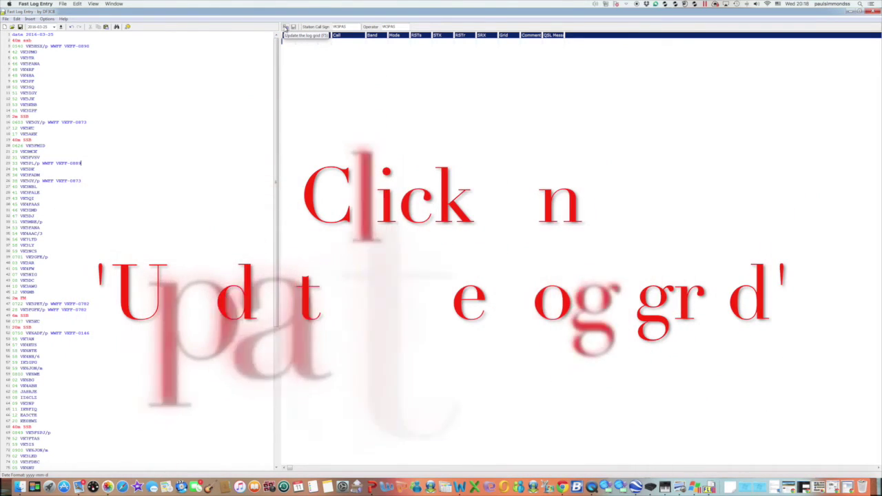
Use the 'Update the log grid' toolbar button with VKFF-0788 as my reference
left_click(285, 27)
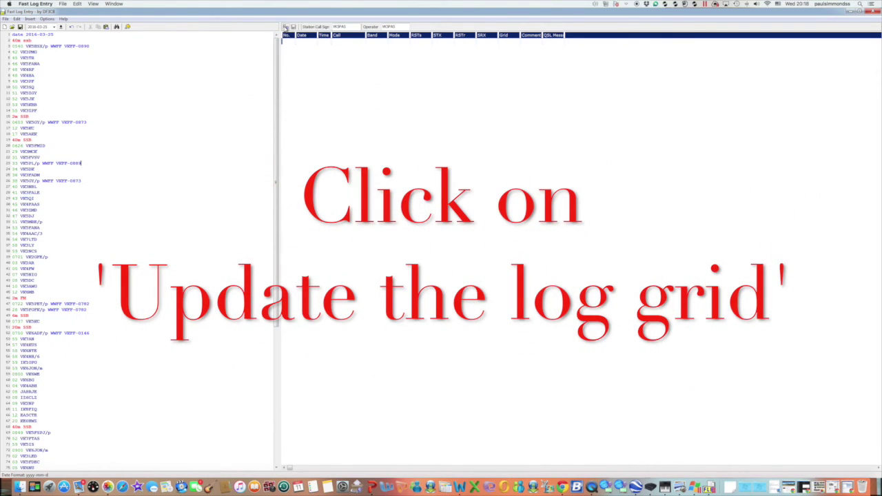
Refresh the log grid with all typed contacts and bring up the ADIF Save As dialog
left_click(284, 27)
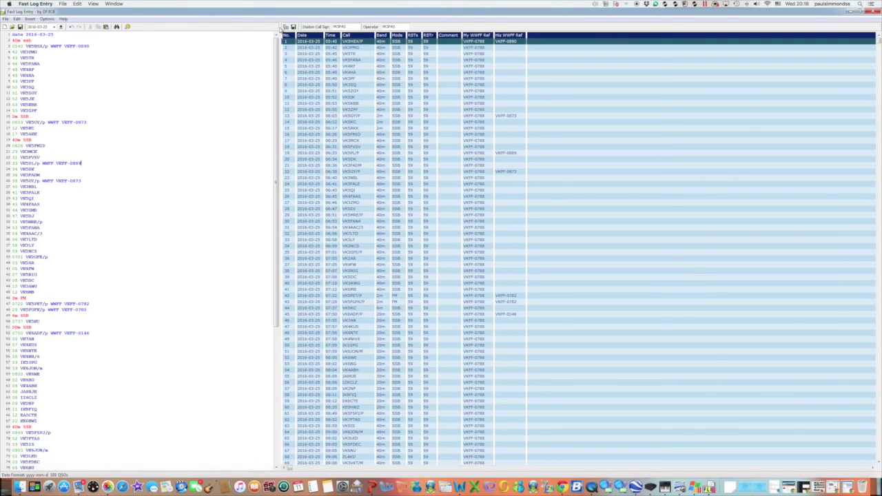
left_click(286, 27)
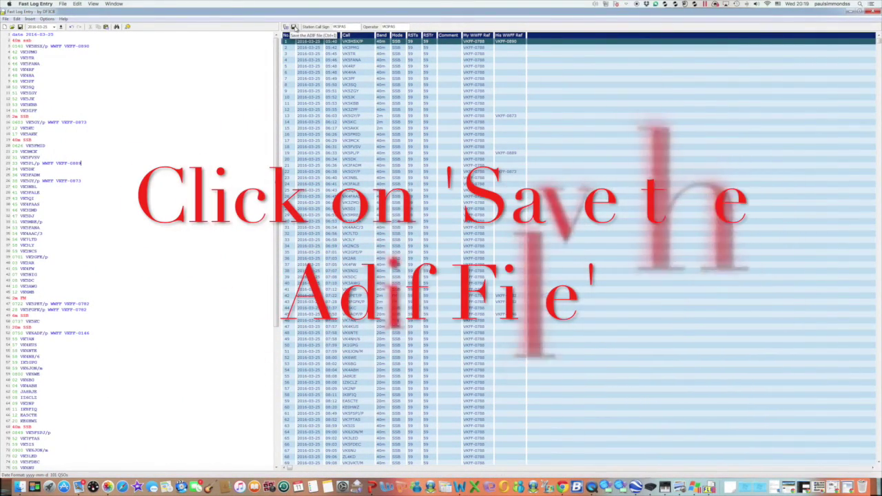
left_click(294, 27)
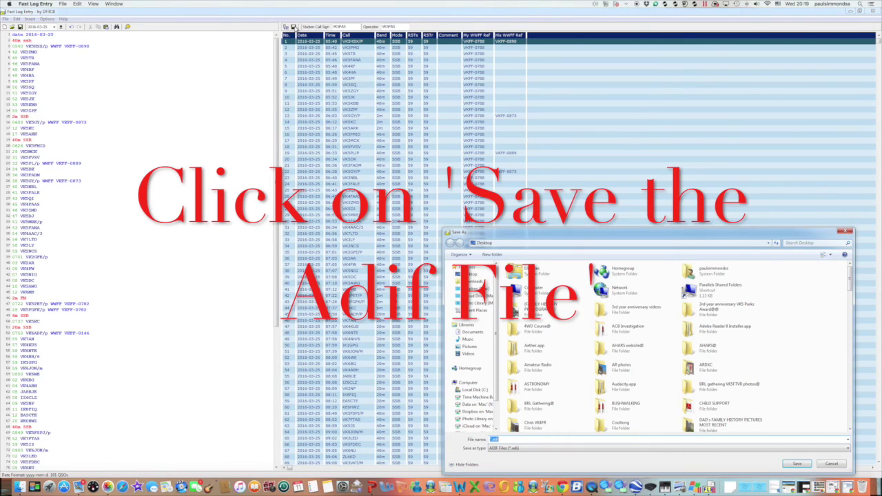
type("VK5PAS")
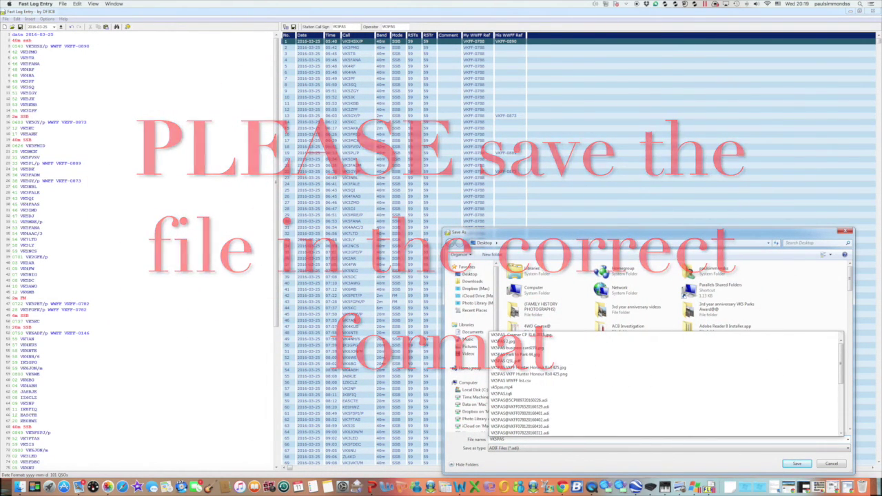
type("@VKFF0")
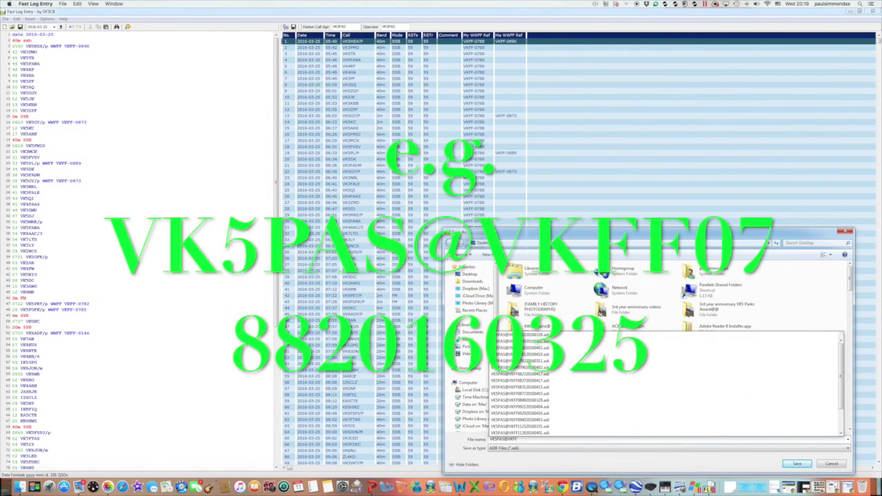
type("78")
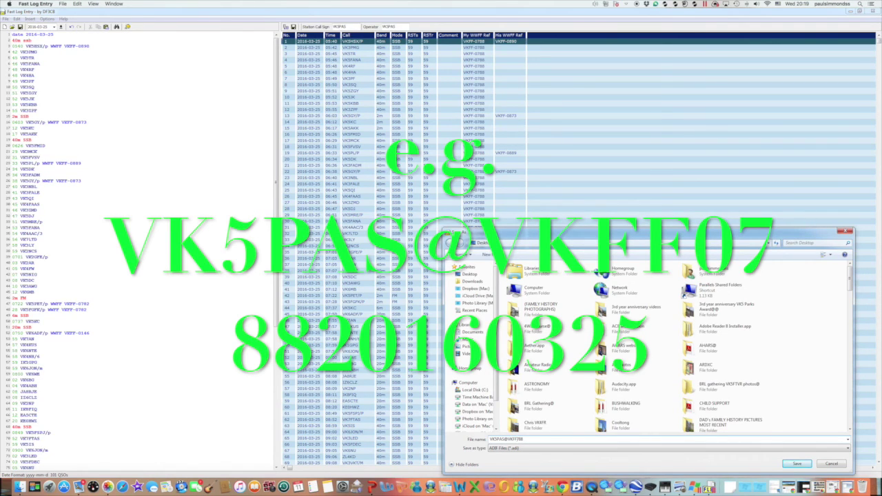
type("820160325")
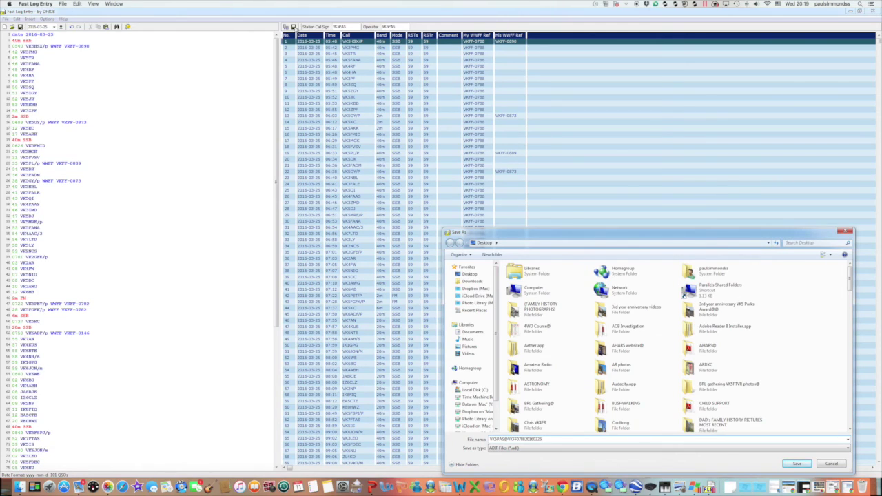
left_click(797, 464)
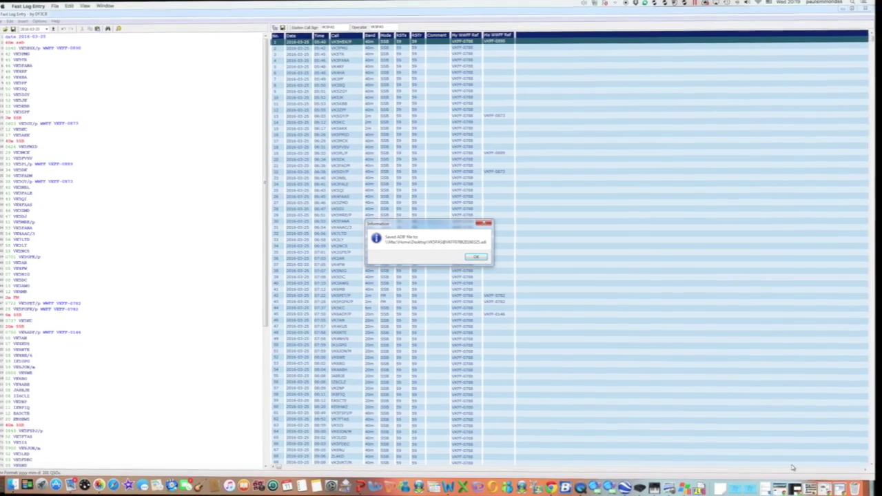